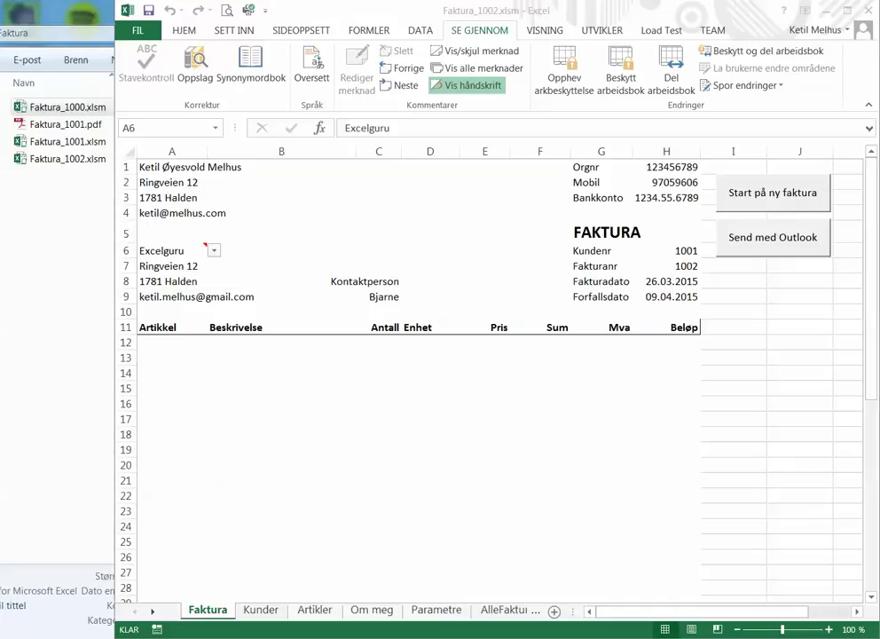
# Step: Review the Om meg, Artikler and Kunder sheets, then return to the Faktura sheet
pyautogui.click(373, 616)
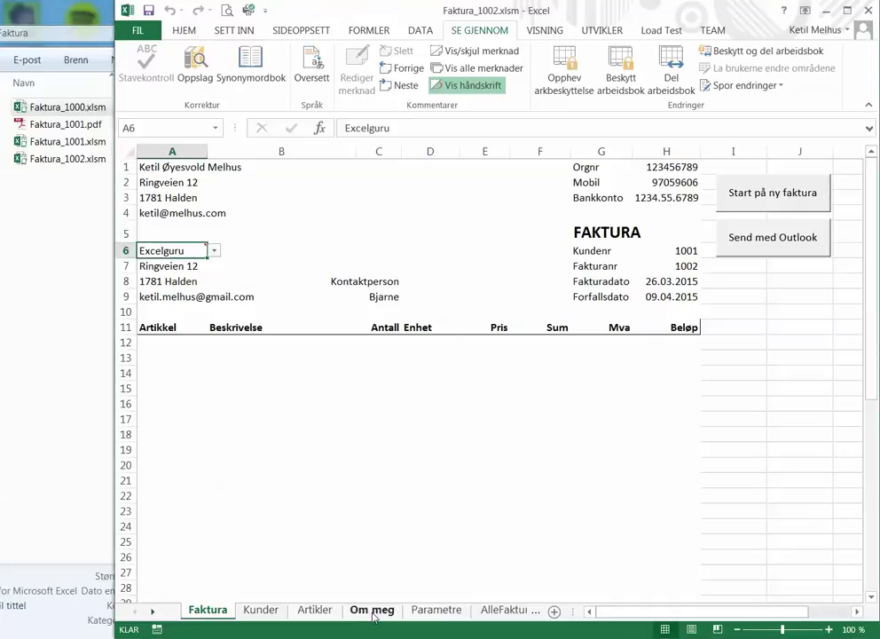
pyautogui.click(373, 612)
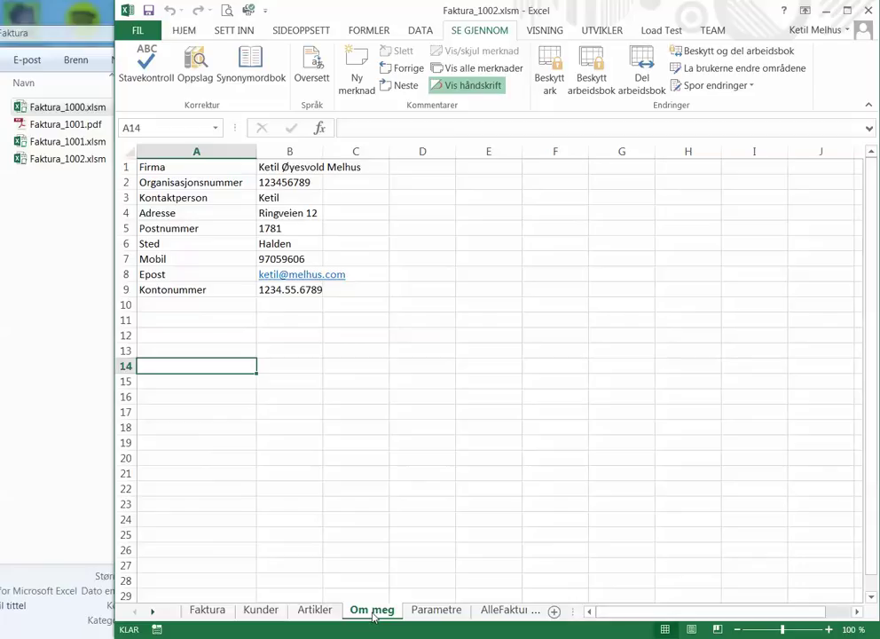
pyautogui.click(316, 611)
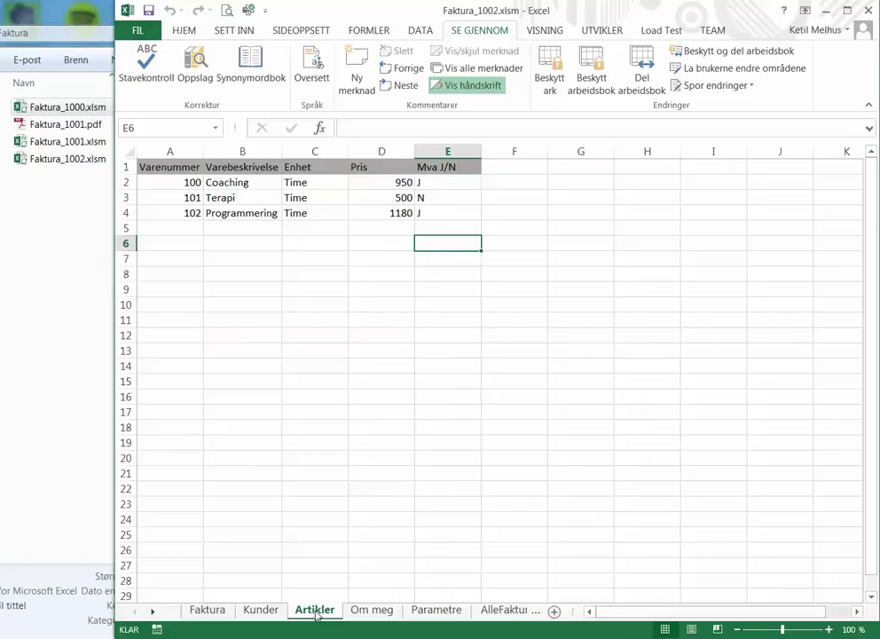
pyautogui.click(259, 612)
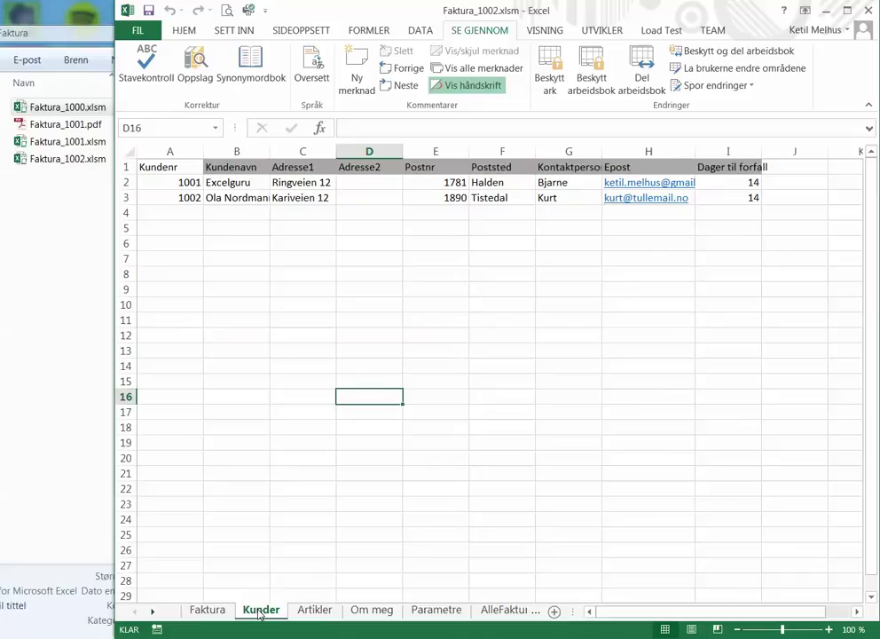
pyautogui.click(206, 610)
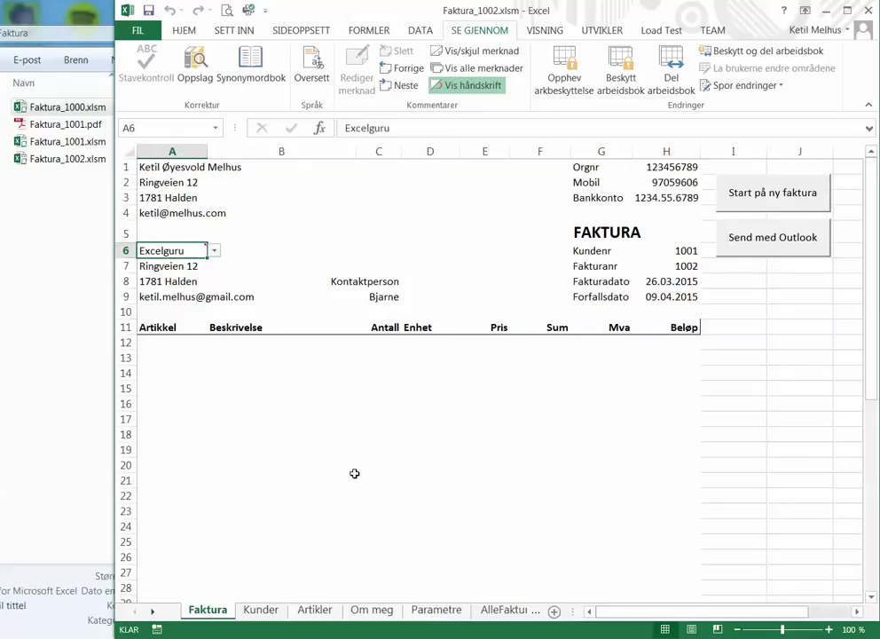
# Step: Bill customer 1002, with item 100 (Coaching) in A12 and item 102 (Programmering) in A13
pyautogui.click(215, 251)
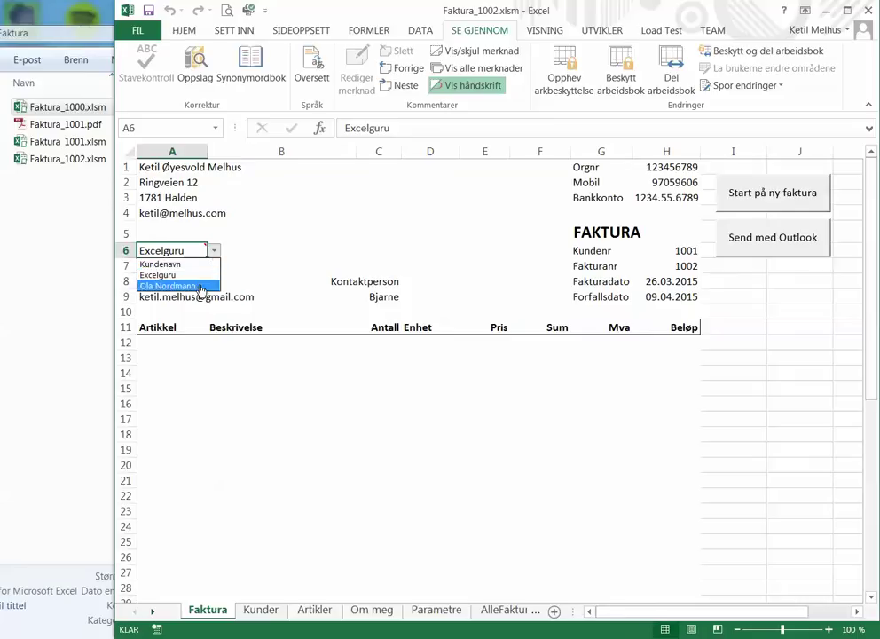
pyautogui.click(202, 287)
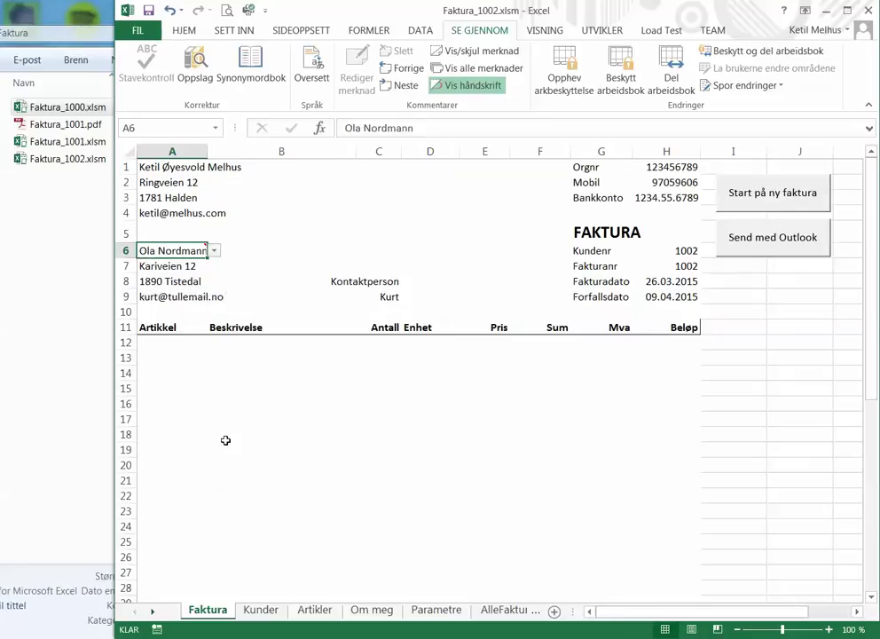
pyautogui.click(171, 343)
pyautogui.write('100')
pyautogui.press('Return')
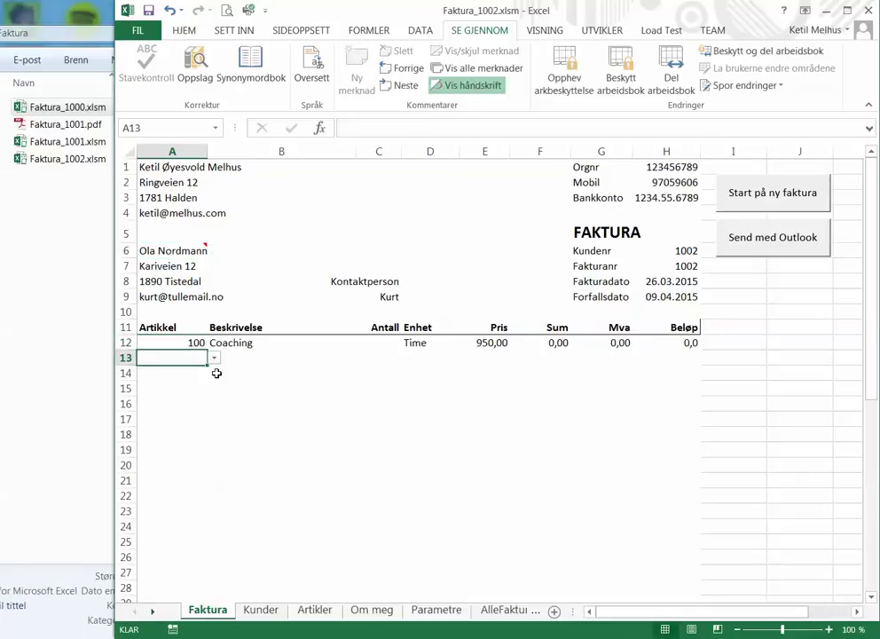
pyautogui.click(214, 357)
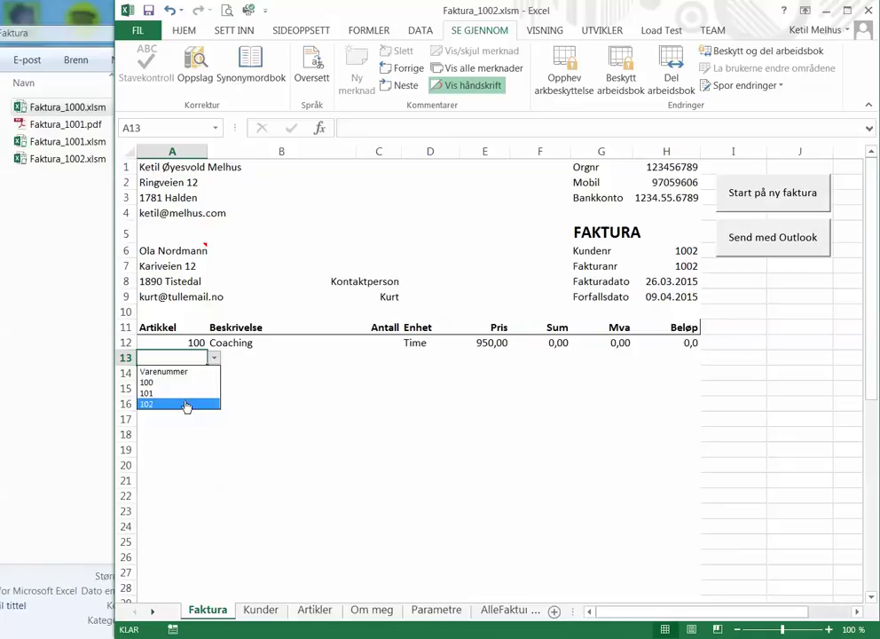
pyautogui.click(186, 404)
# Step: Enter quantities of 2 hours for Coaching and 5 hours for Programmering
pyautogui.click(379, 344)
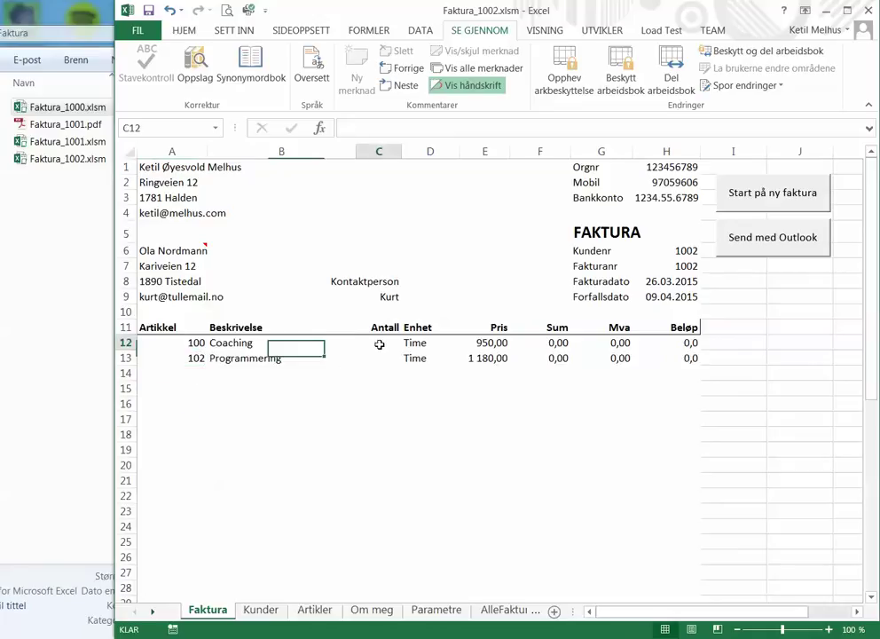
pyautogui.write('2')
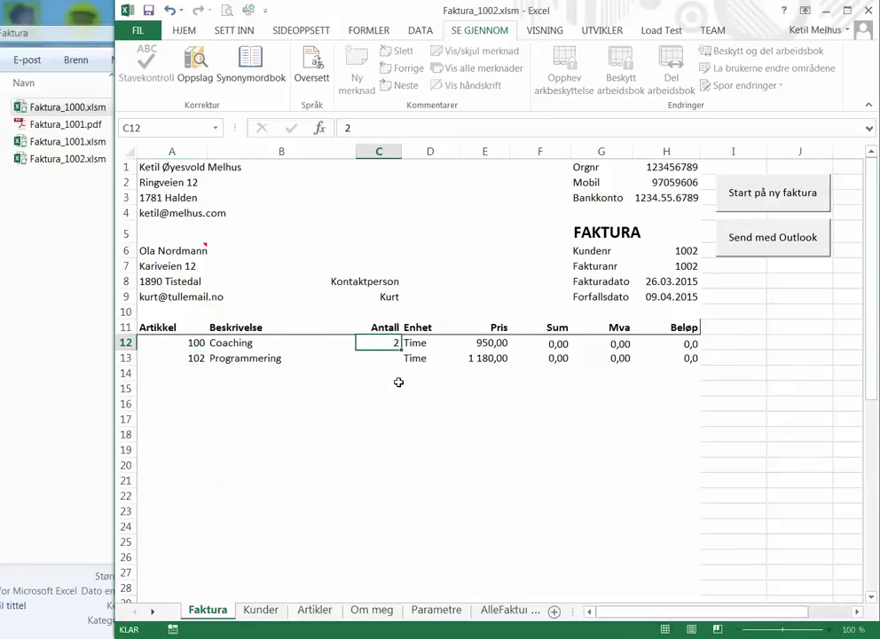
pyautogui.press('Return')
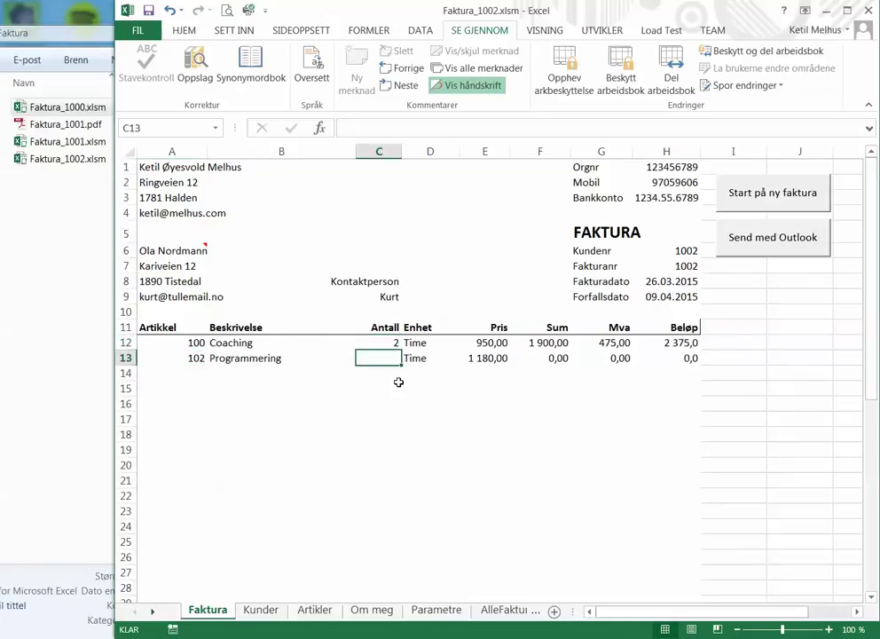
pyautogui.write('5')
pyautogui.press('Return')
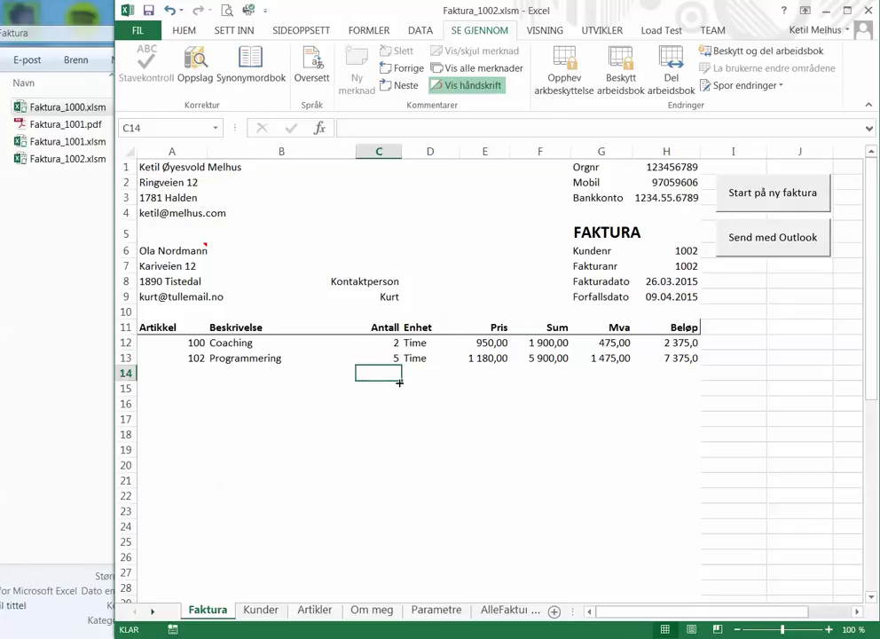
# Step: Add a row 14 line for item 101 Terapi, quantity 1, bringing the total to 10 250,00
pyautogui.scroll(-3, 412, 406)
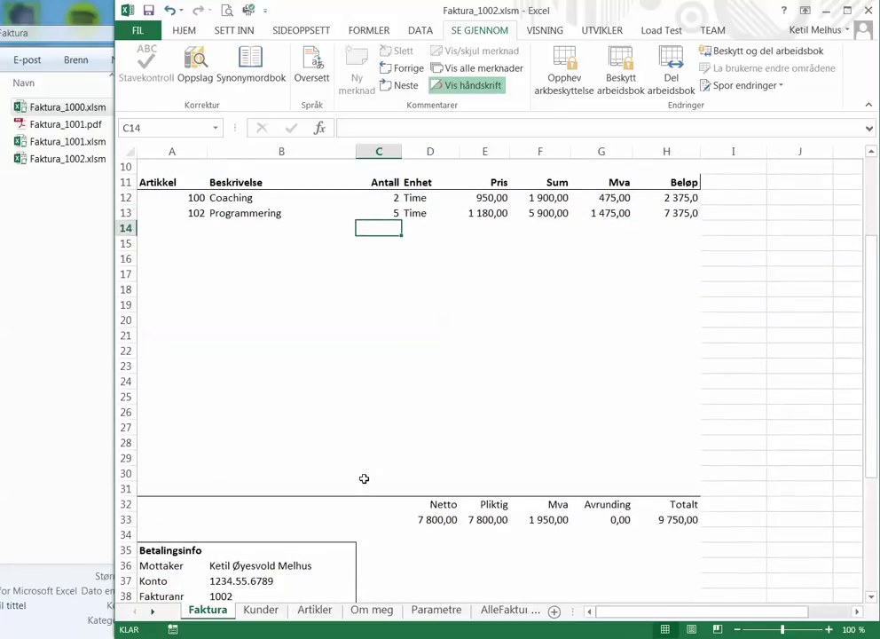
pyautogui.click(202, 228)
pyautogui.click(214, 229)
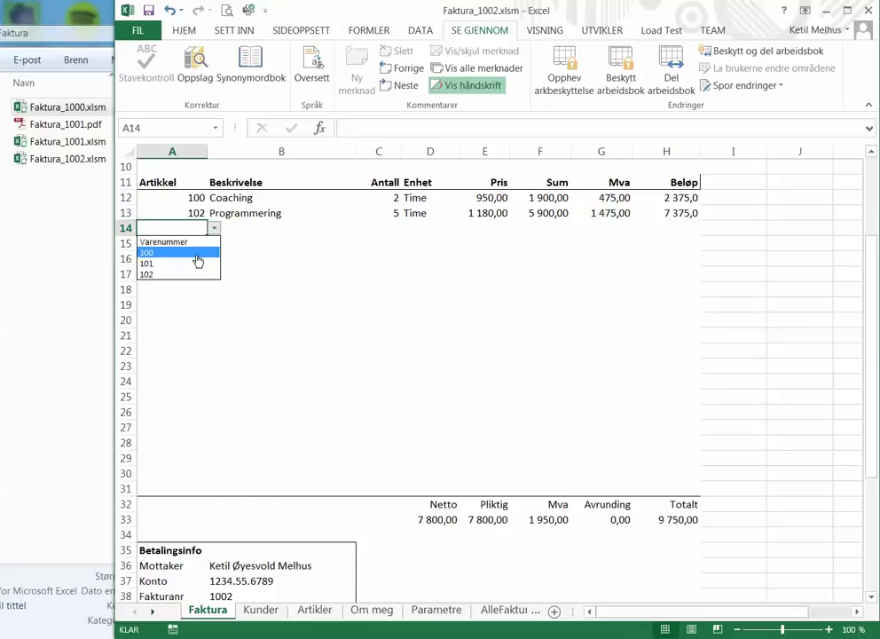
pyautogui.click(194, 254)
pyautogui.click(214, 229)
pyautogui.click(204, 265)
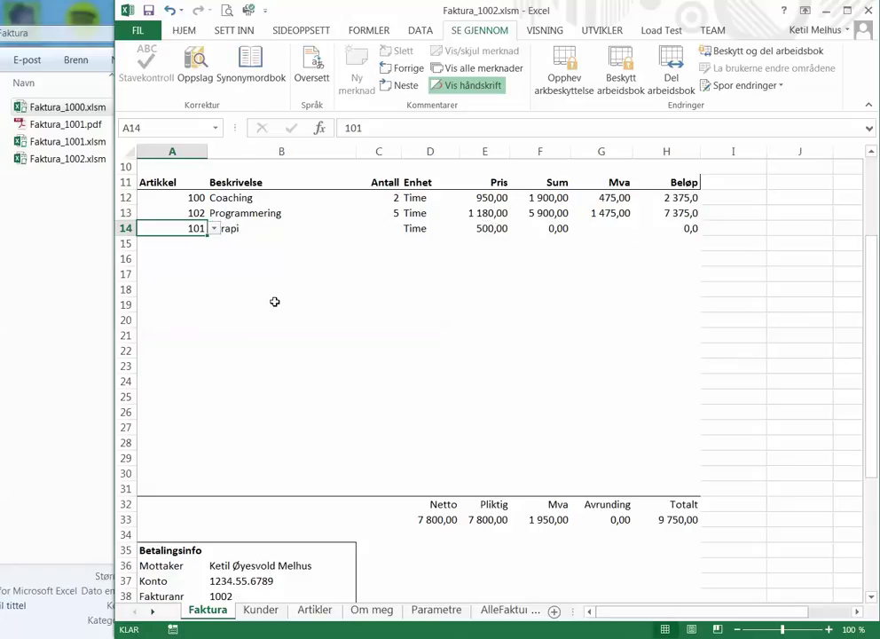
pyautogui.click(386, 228)
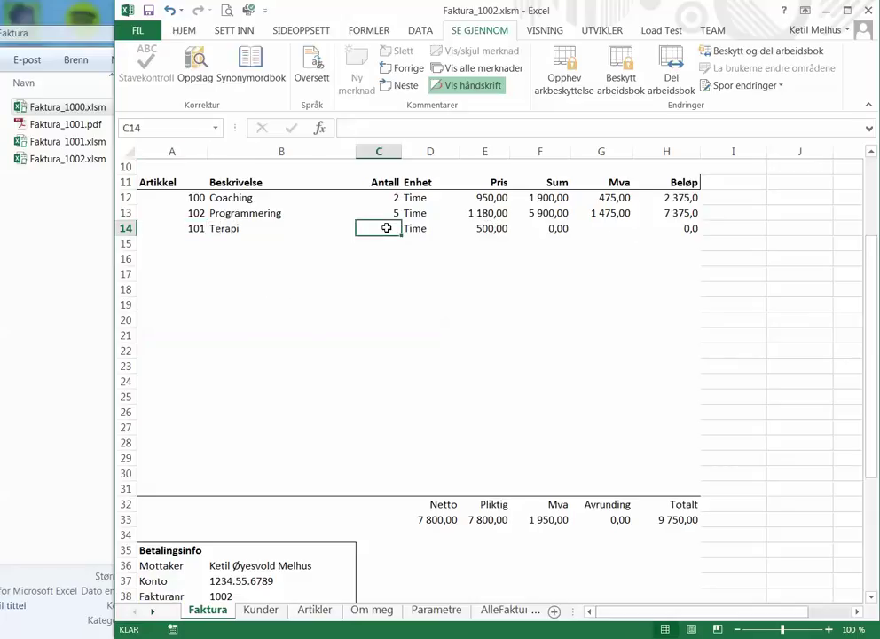
pyautogui.write('1')
pyautogui.press('Return')
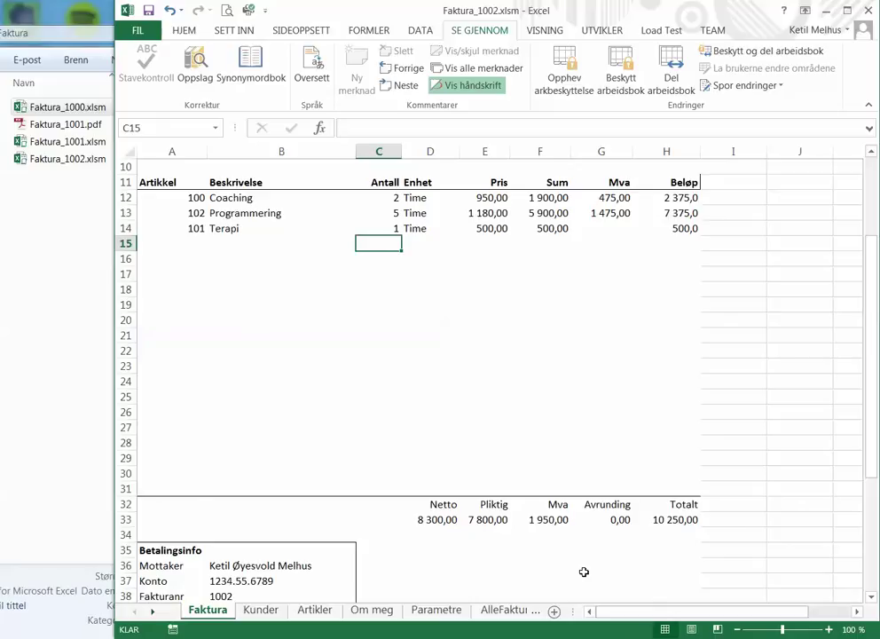
pyautogui.scroll(-1, 463, 559)
pyautogui.scroll(-1, 461, 559)
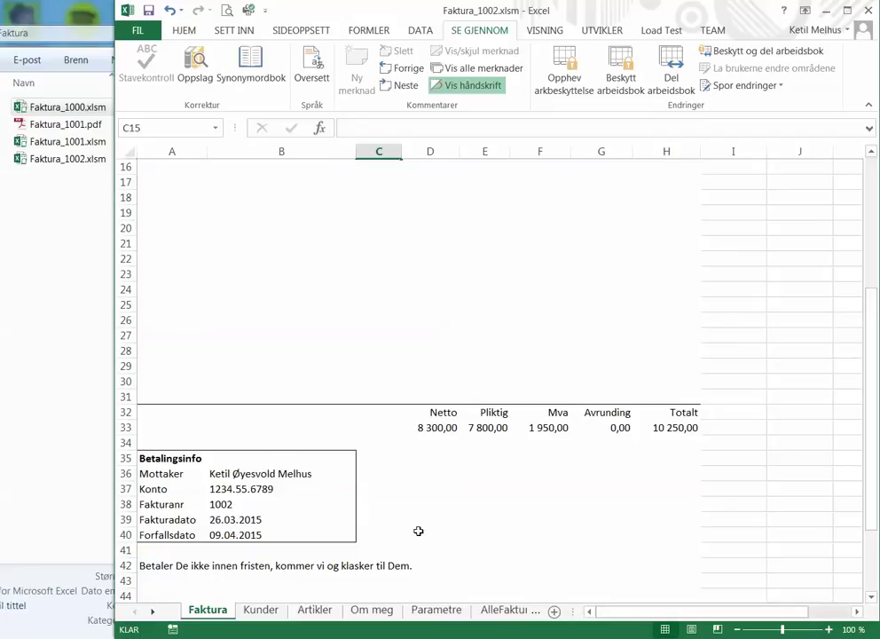
pyautogui.scroll(-1, 441, 526)
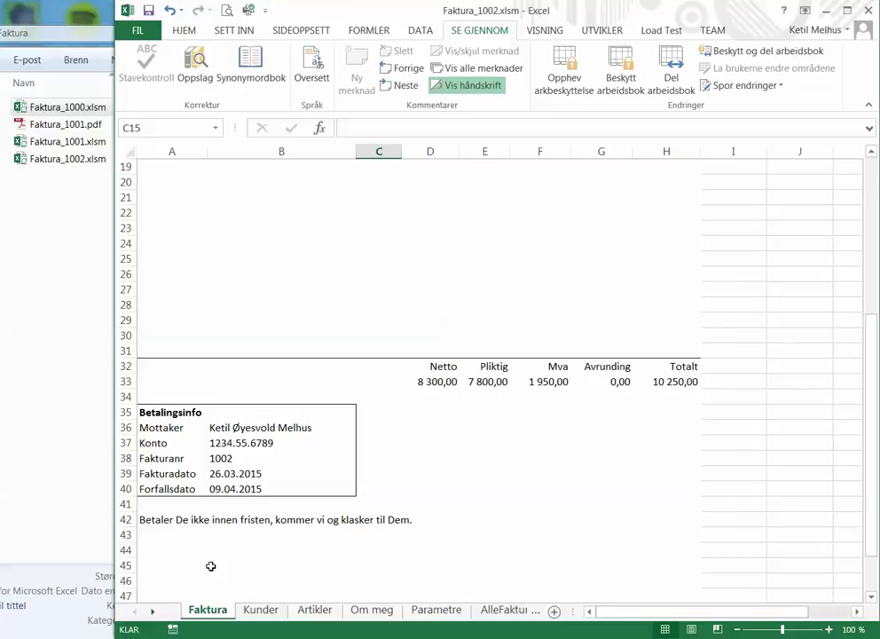
pyautogui.scroll(6, 232, 560)
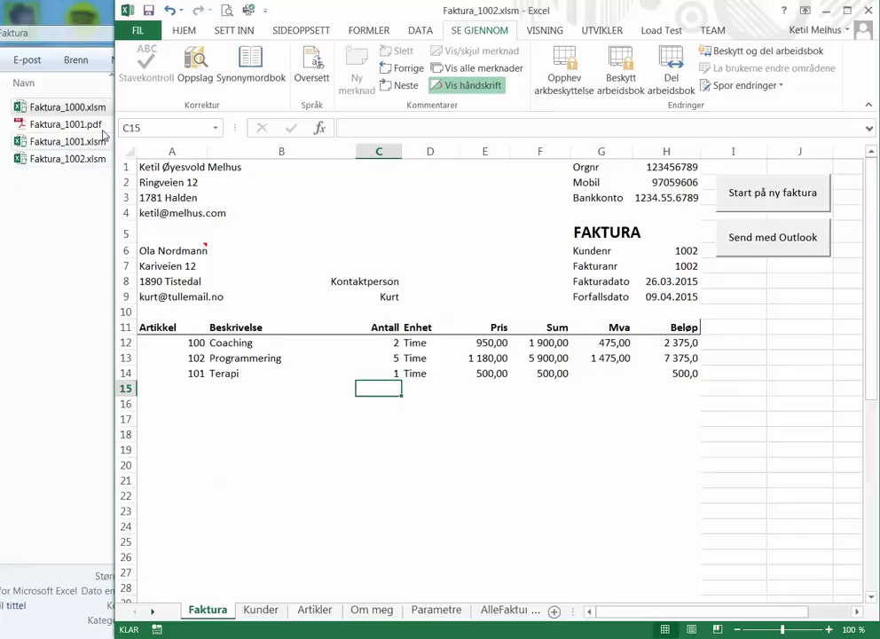
pyautogui.click(771, 239)
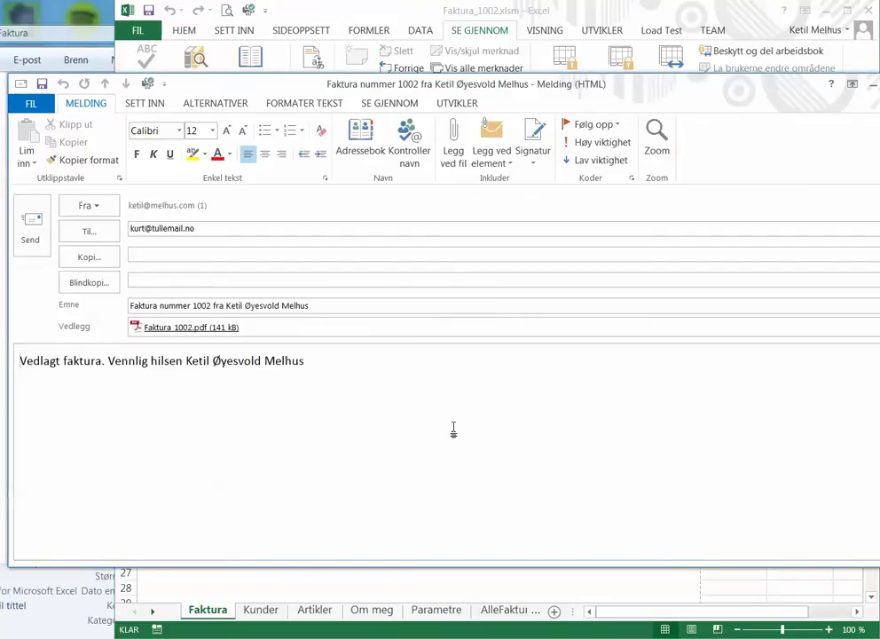
# Step: Send the invoice 1002 email with its PDF attachment from Outlook
pyautogui.moveTo(301, 90); pyautogui.dragTo(522, 102)
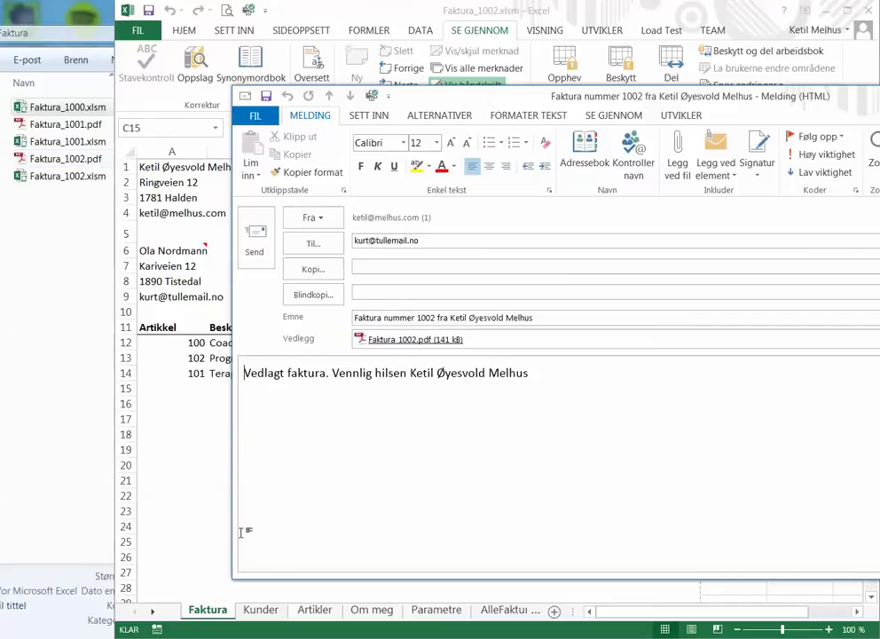
pyautogui.click(254, 238)
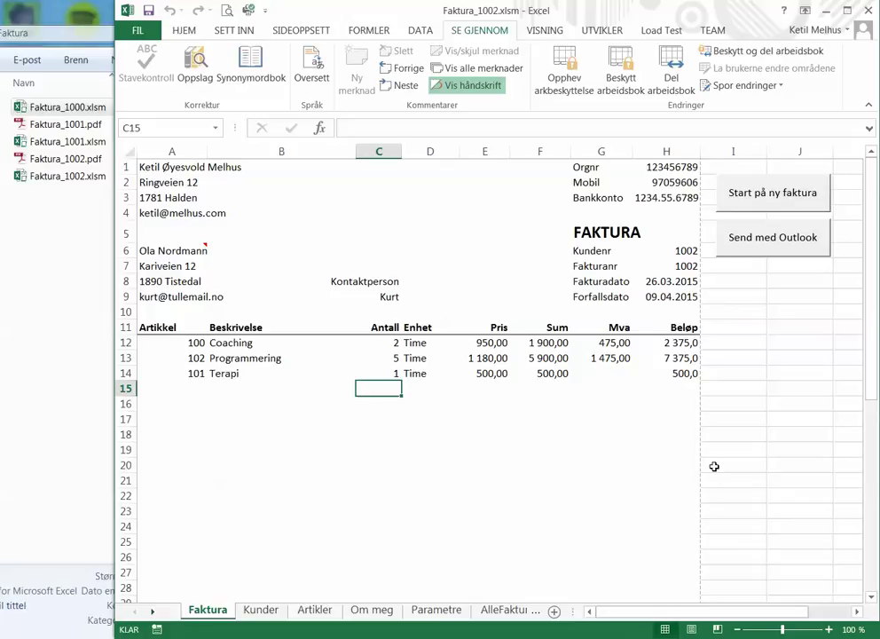
# Step: Start new invoice 1003, confirming that the previous item lines are cleared
pyautogui.click(768, 201)
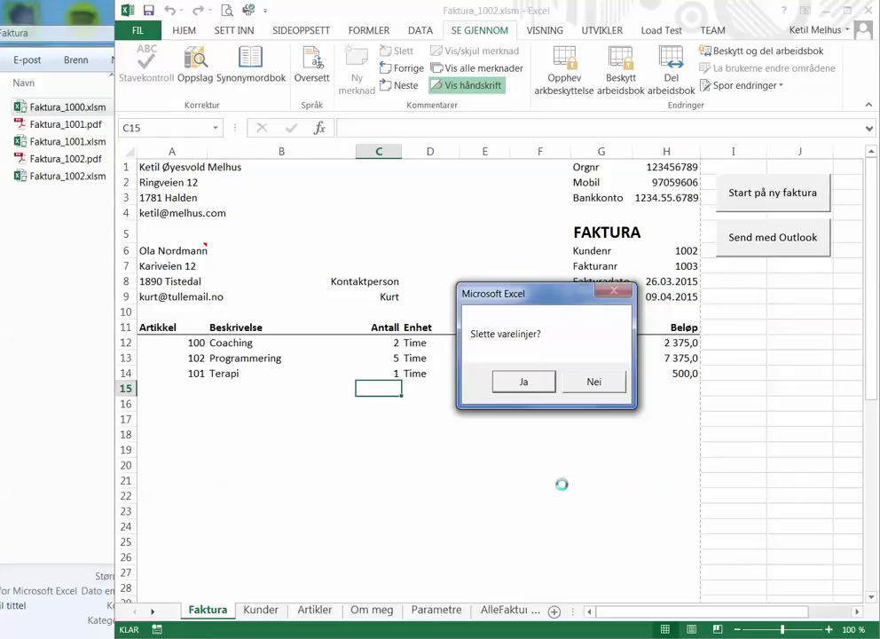
pyautogui.click(515, 384)
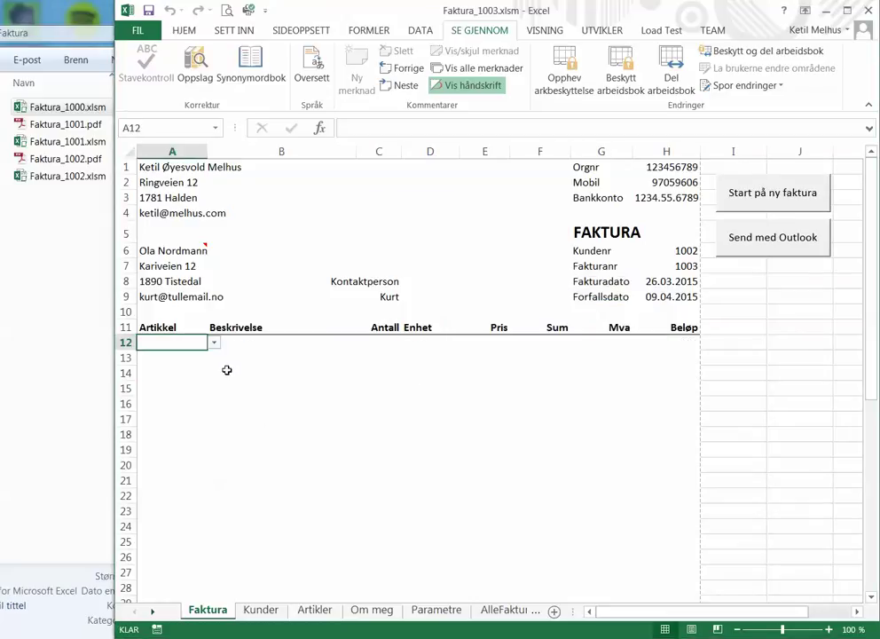
pyautogui.click(214, 342)
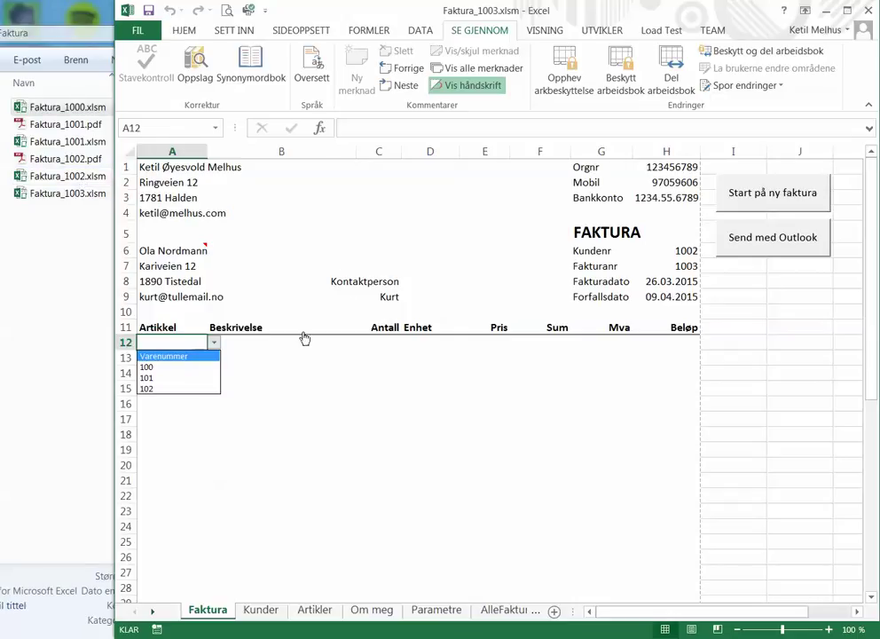
# Step: Add a first line of article 100 Coaching with quantity 1
pyautogui.click(196, 367)
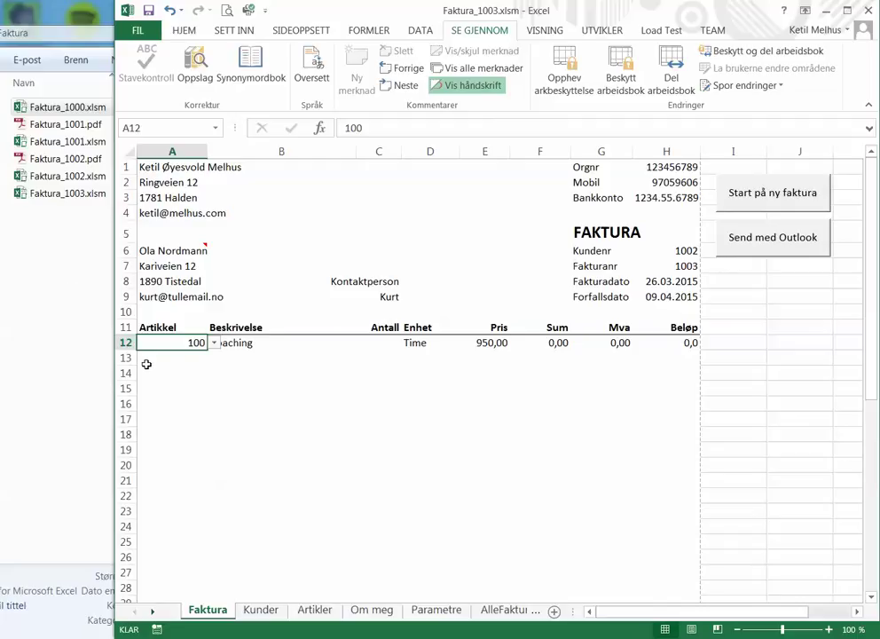
pyautogui.click(383, 348)
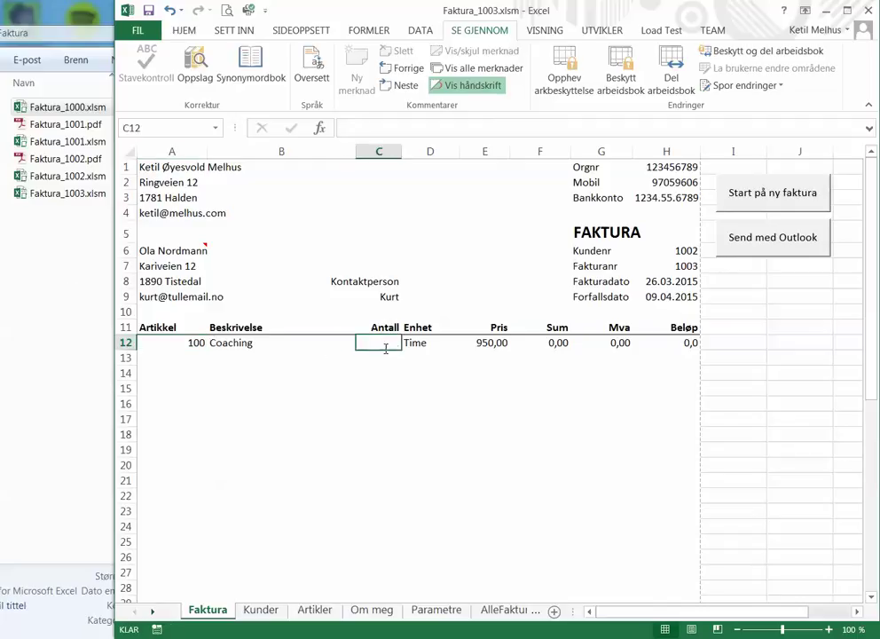
pyautogui.write('1')
pyautogui.press('Return')
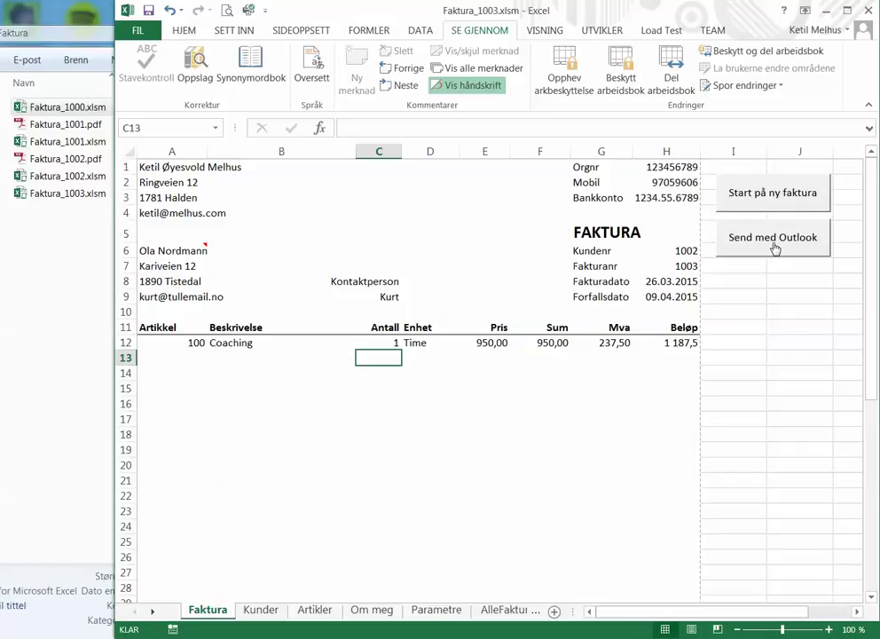
# Step: Make Excelguru the customer and export invoice 1003 as Faktura_1003.pdf into an Outlook draft
pyautogui.click(202, 250)
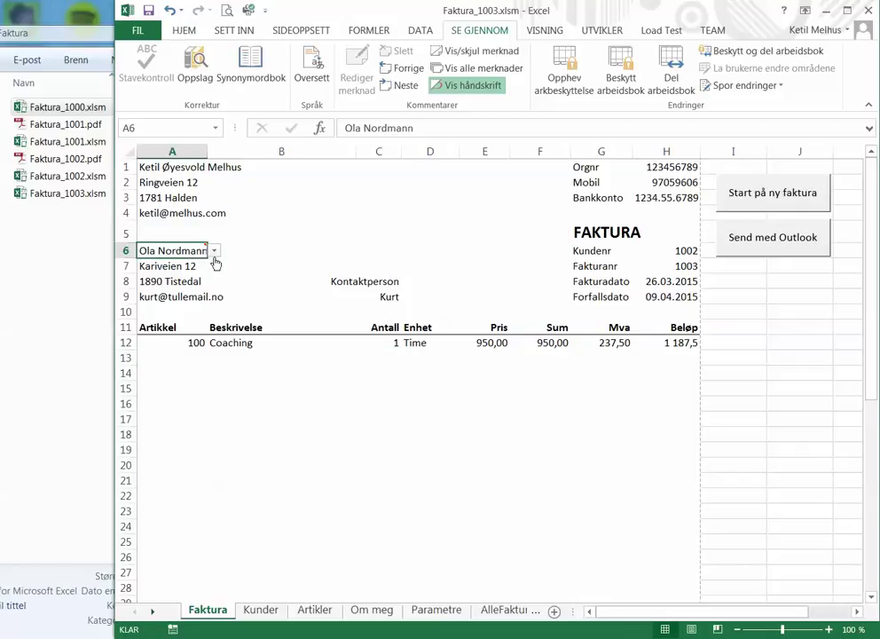
pyautogui.click(214, 253)
pyautogui.click(160, 275)
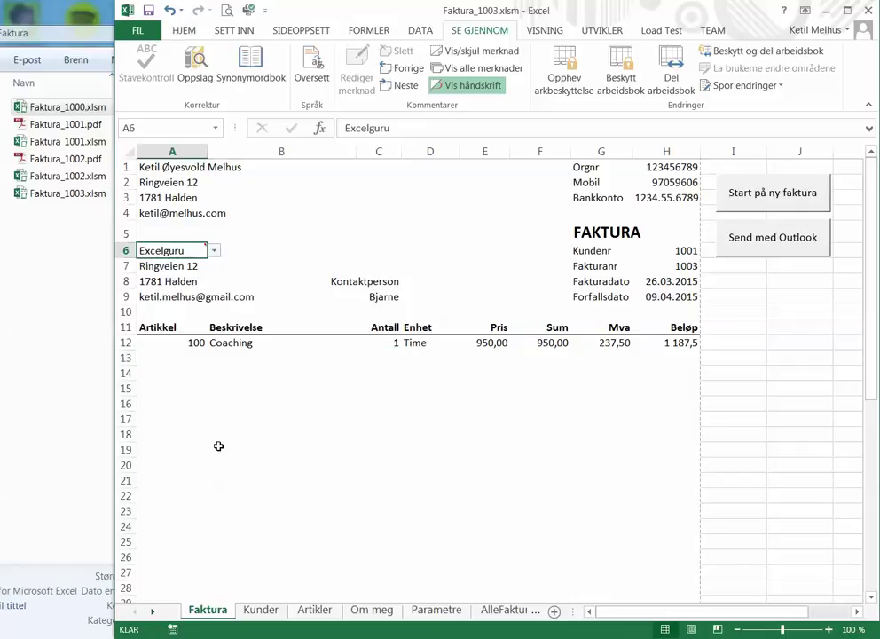
pyautogui.click(723, 240)
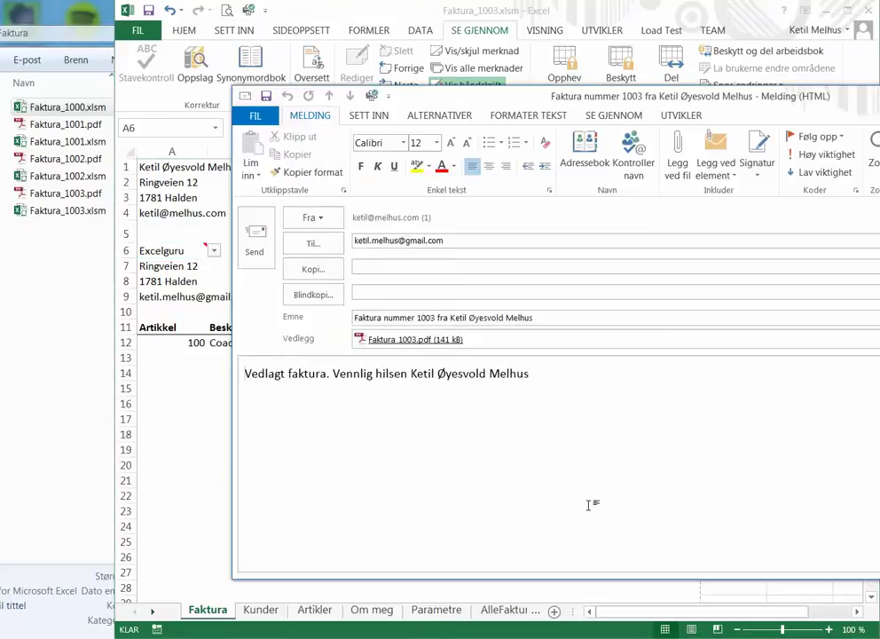
# Step: Send the invoice 1003 email with Faktura_1003.pdf attached
pyautogui.click(264, 259)
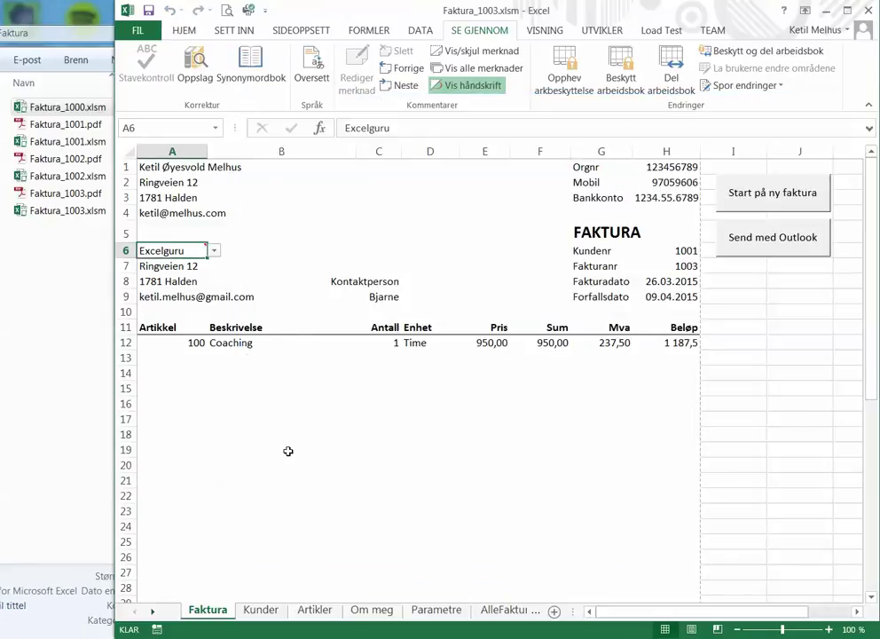